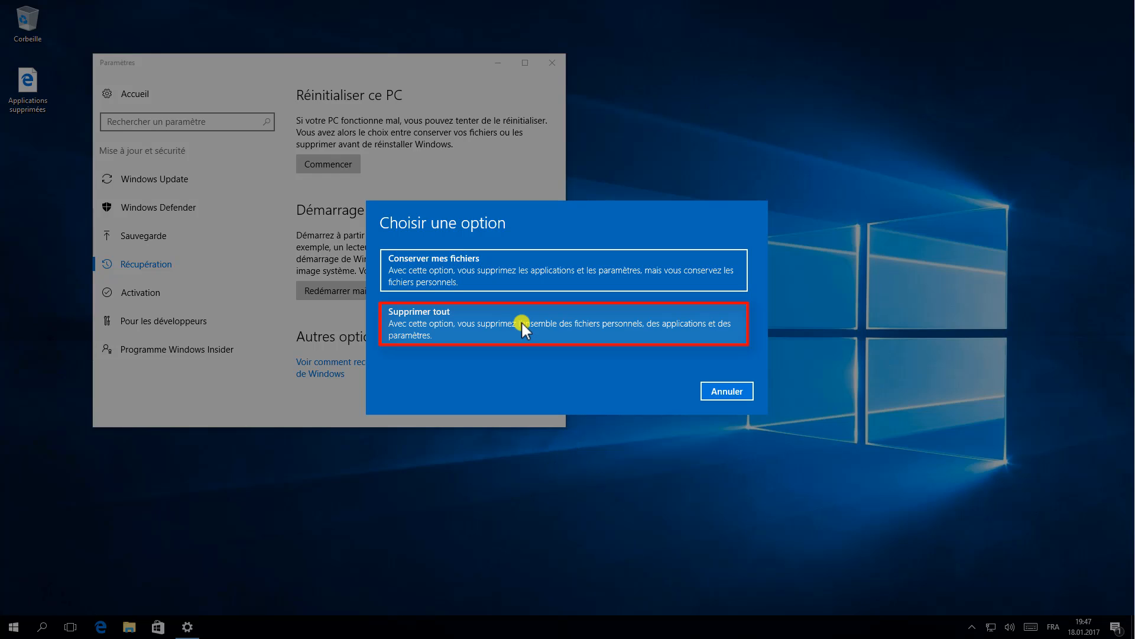
Reset the PC with the option to remove everything, simply deleting the files without cleaning the drive.
click(451, 323)
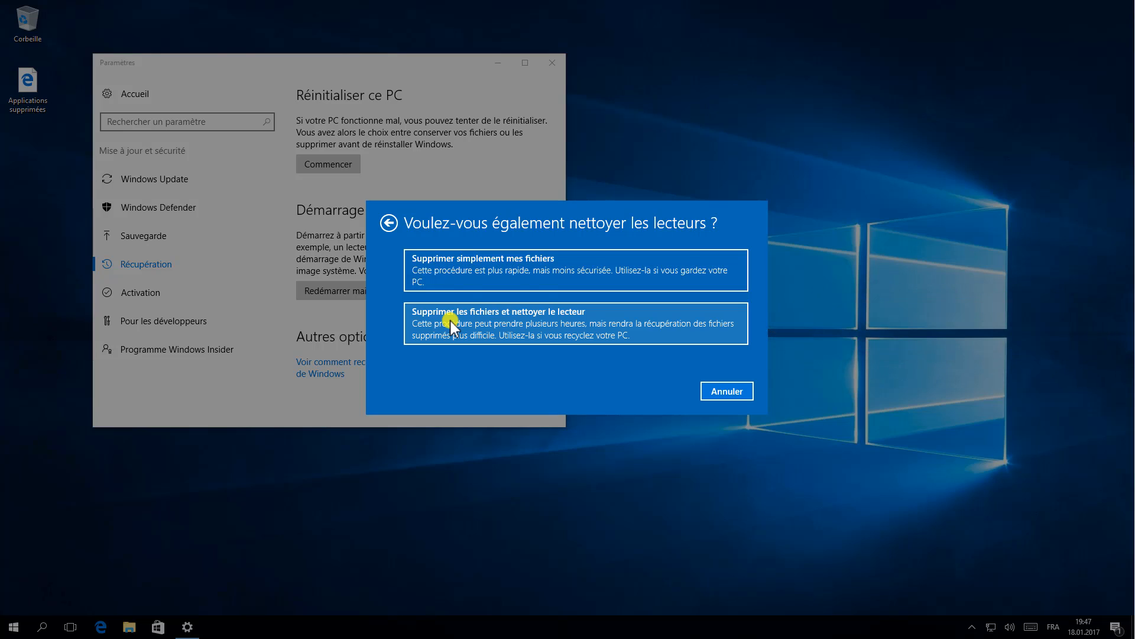
click(517, 271)
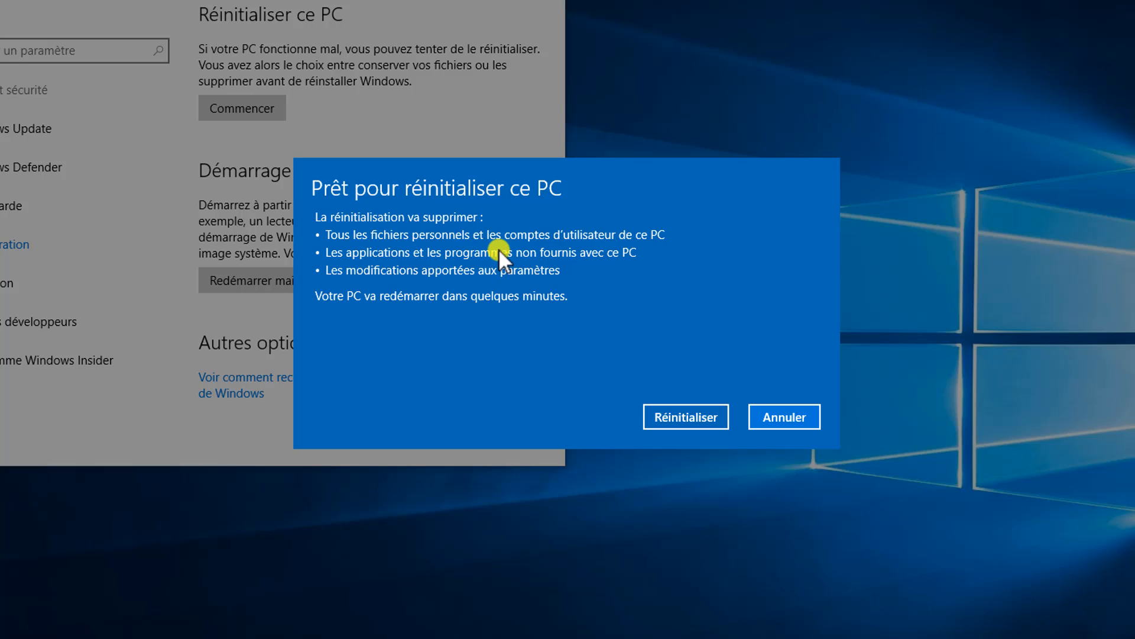
click(686, 418)
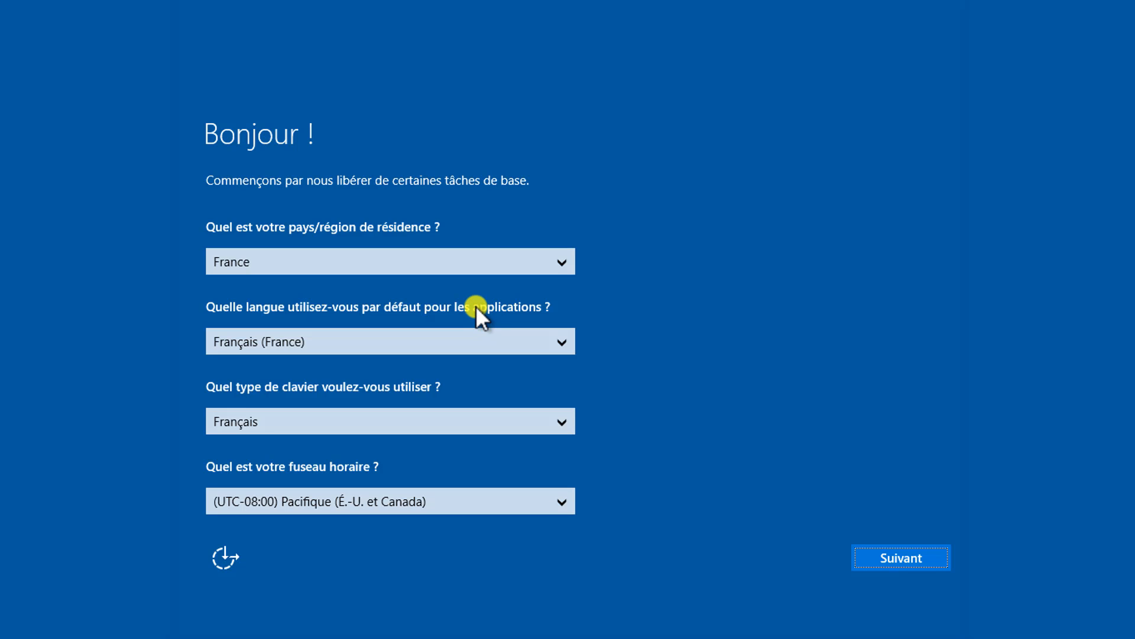
Set the country or region of residence to Suisse.
click(427, 259)
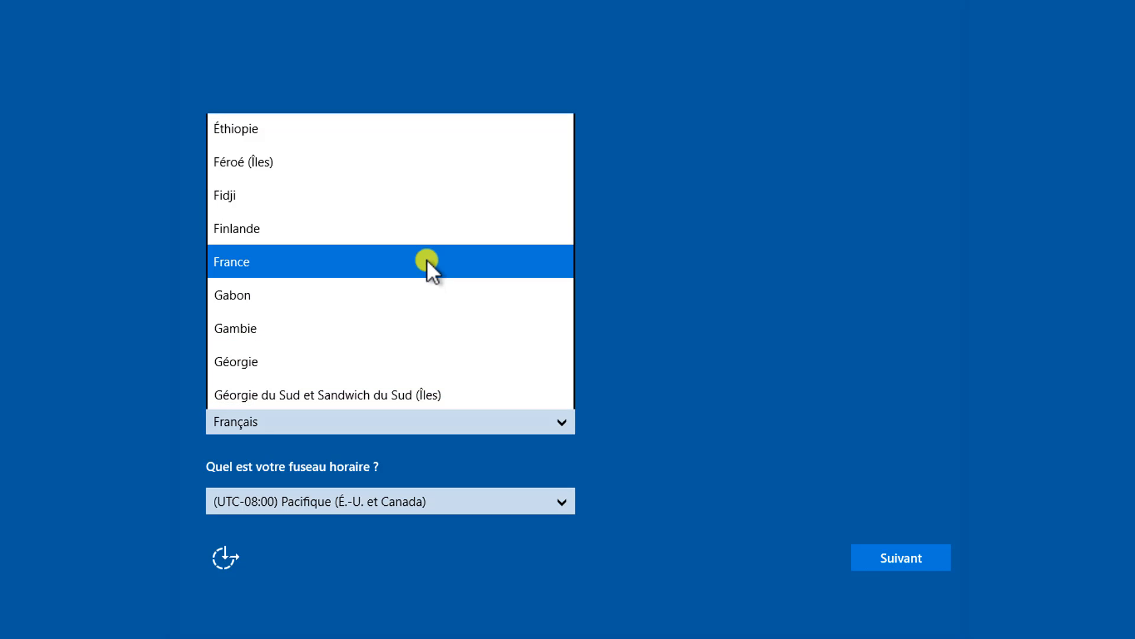
key(t)
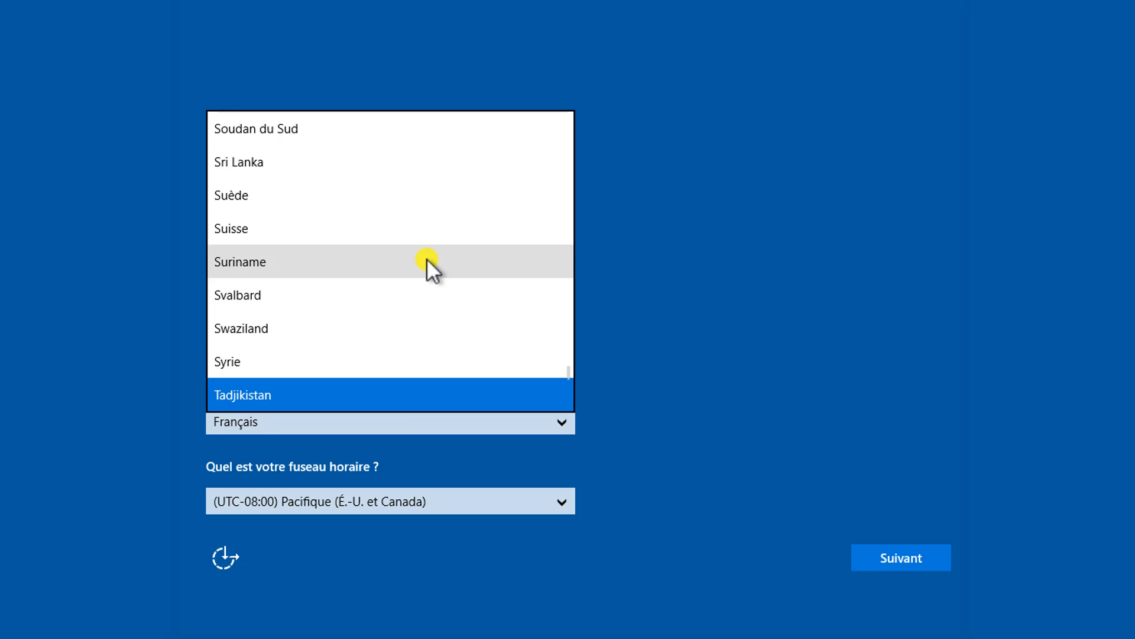
click(422, 235)
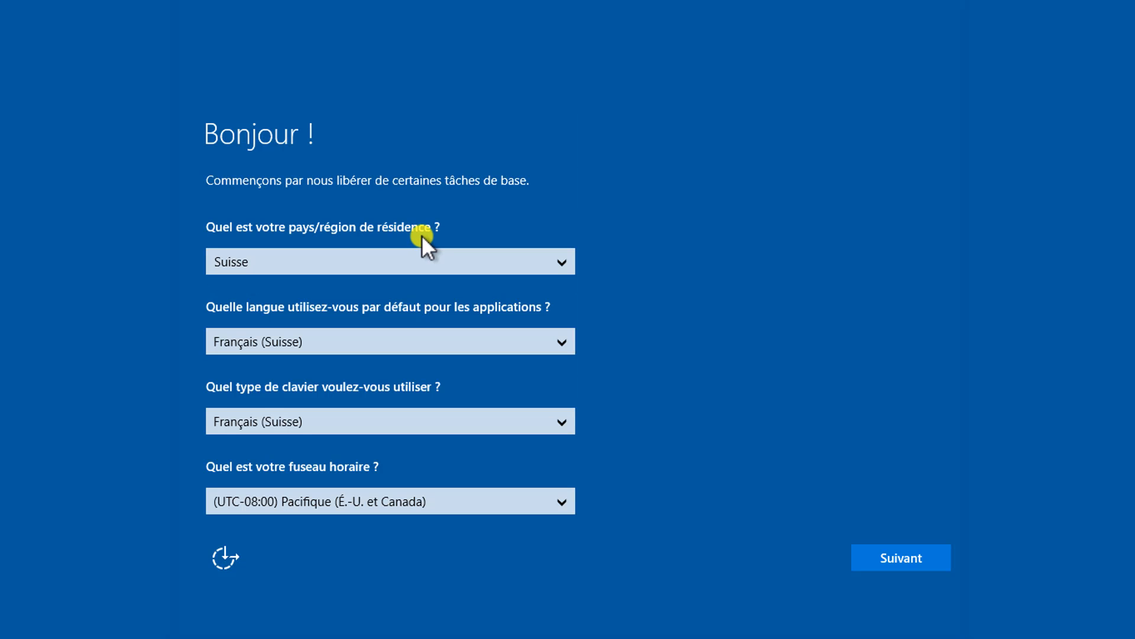
Set the time zone to (UTC+01:00) Amsterdam, Berlin, Berne, Rome, Stockholm, Vienne and continue the setup.
click(537, 499)
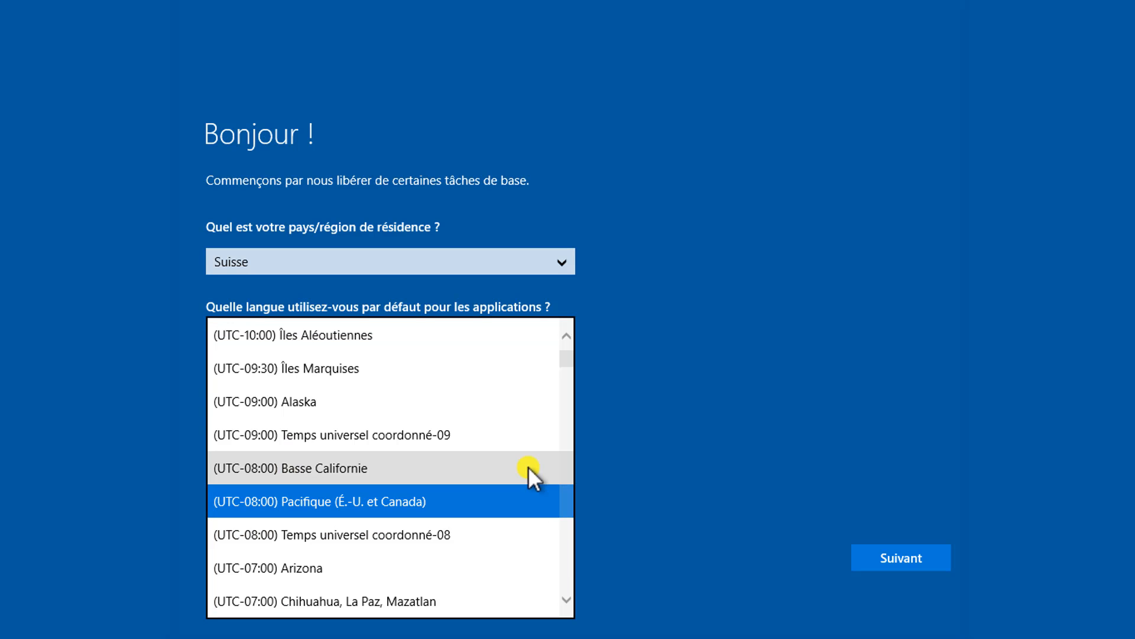
scroll(527, 462, up, 1)
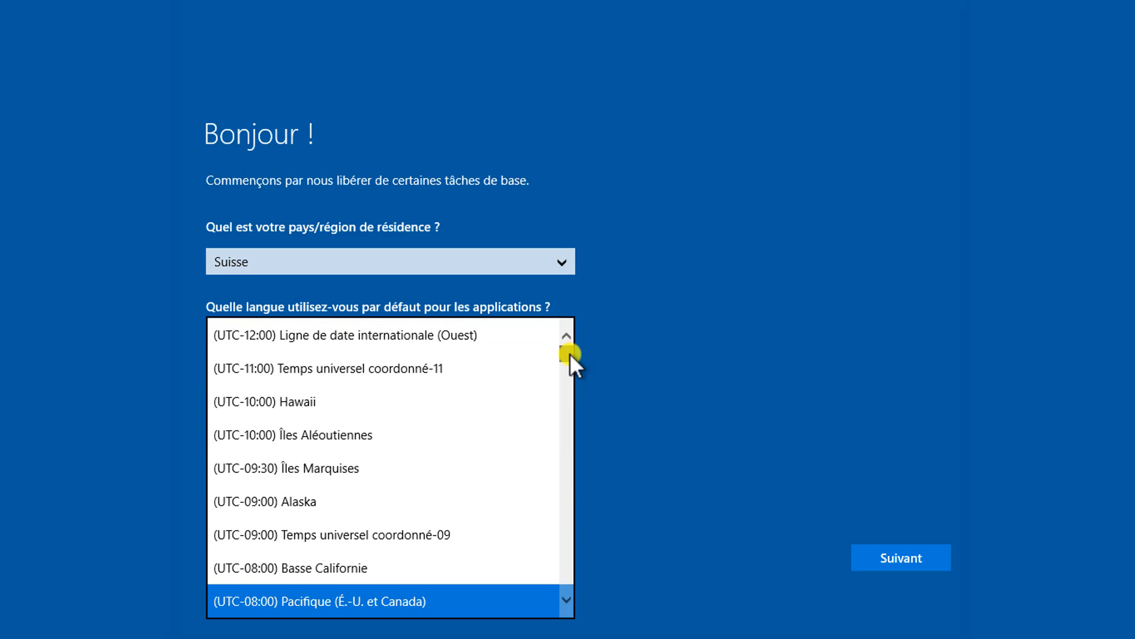
drag(569, 353, 565, 443)
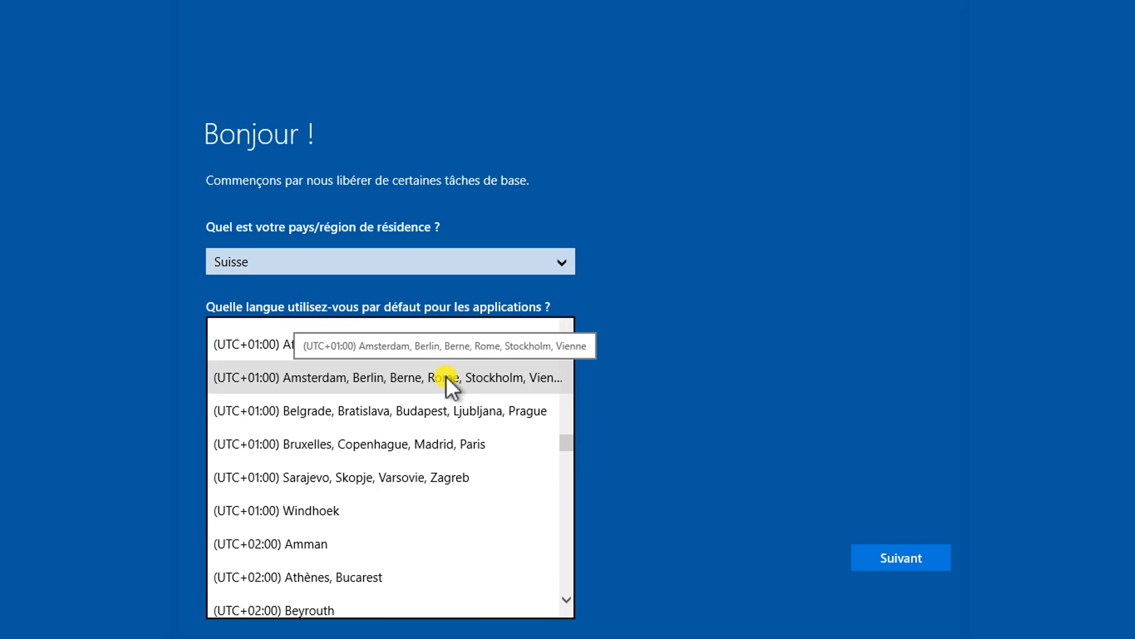
click(446, 377)
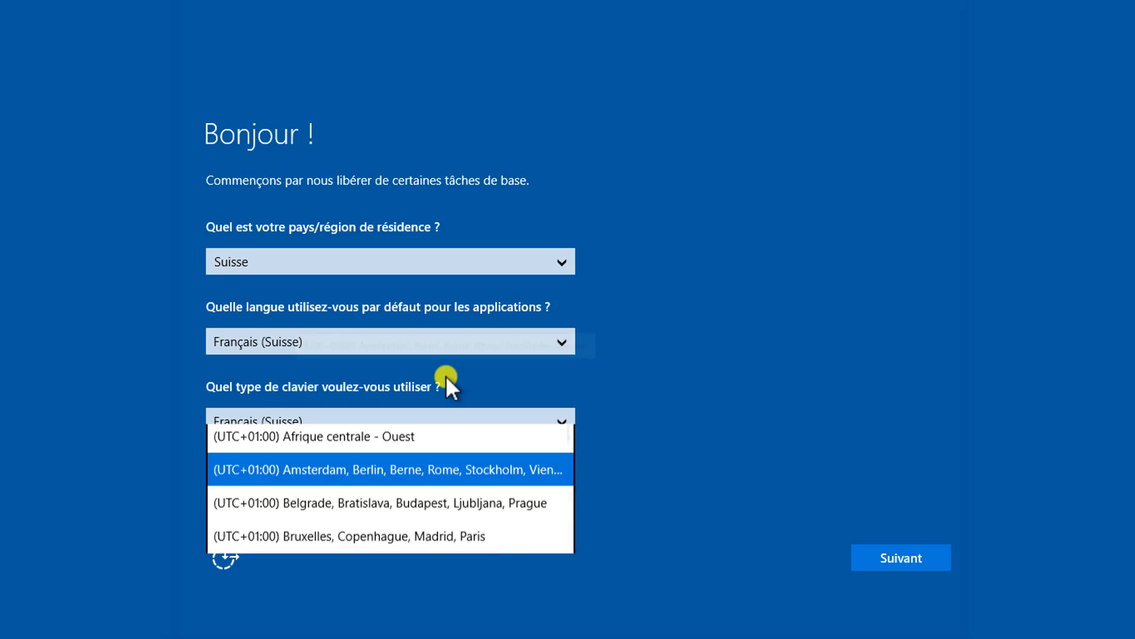
click(875, 553)
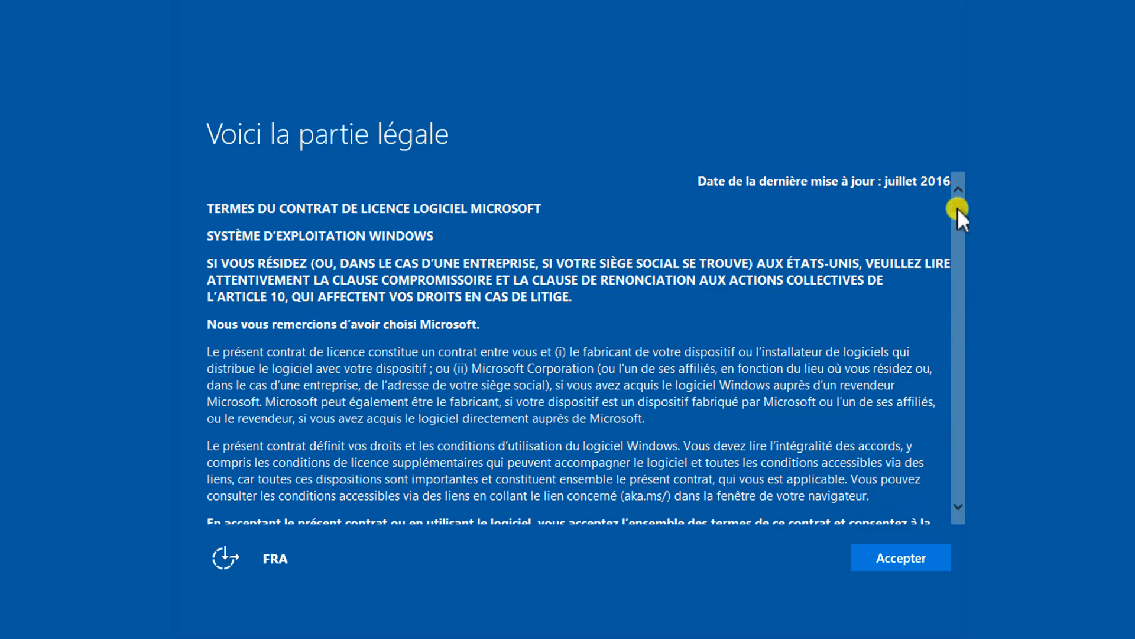
Go through the licence terms to the end, accept them, and choose to customise the settings instead of the express configuration.
drag(956, 207, 921, 523)
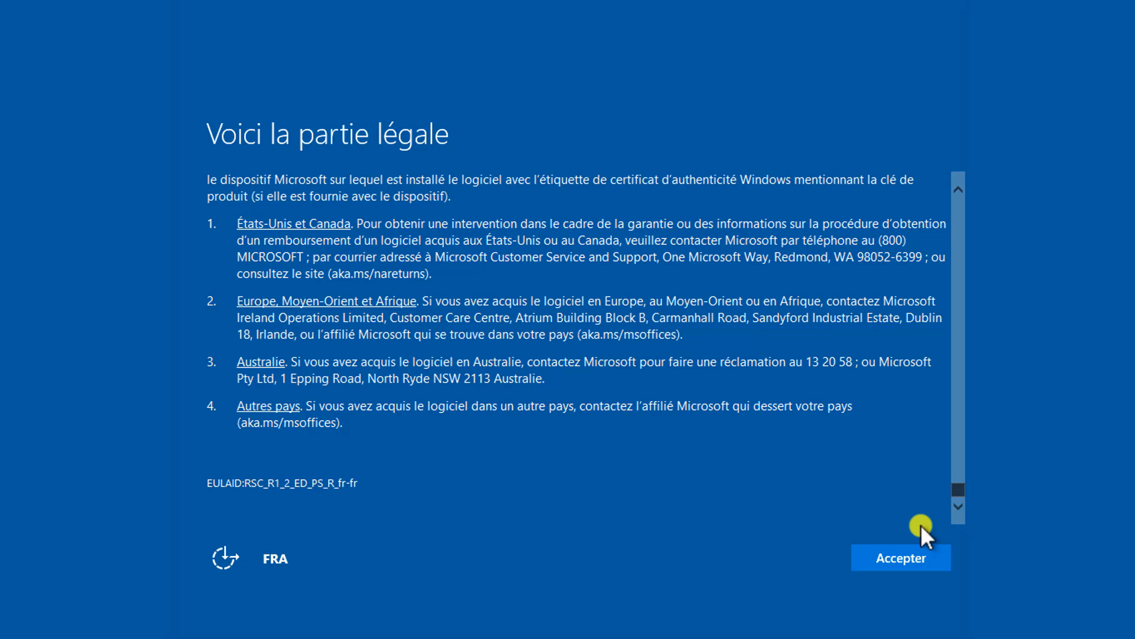
click(900, 556)
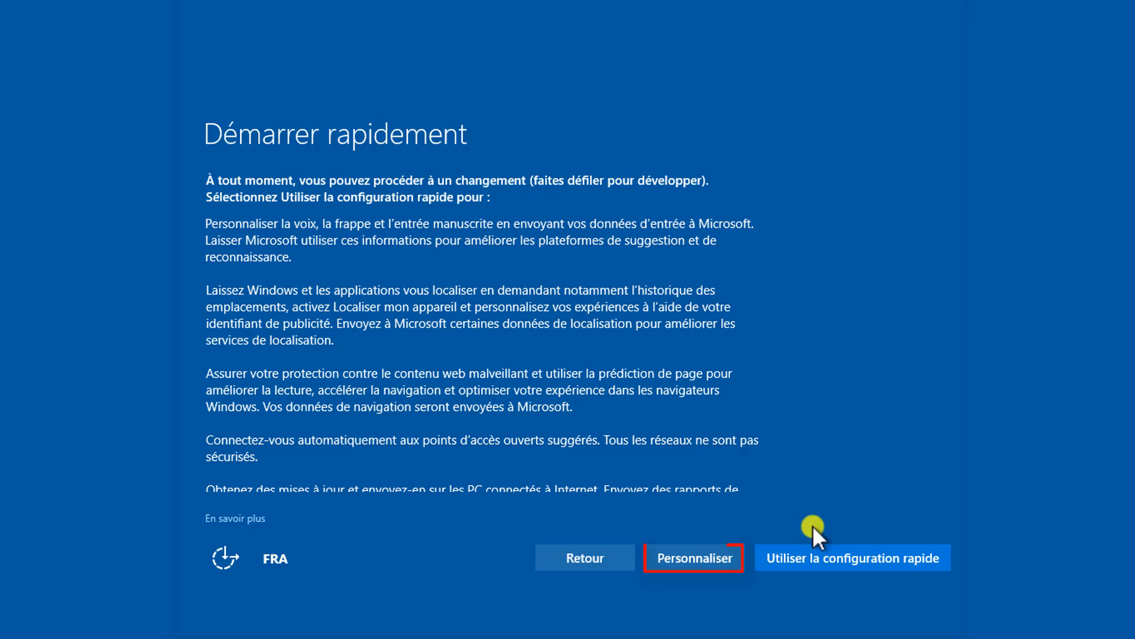
click(692, 562)
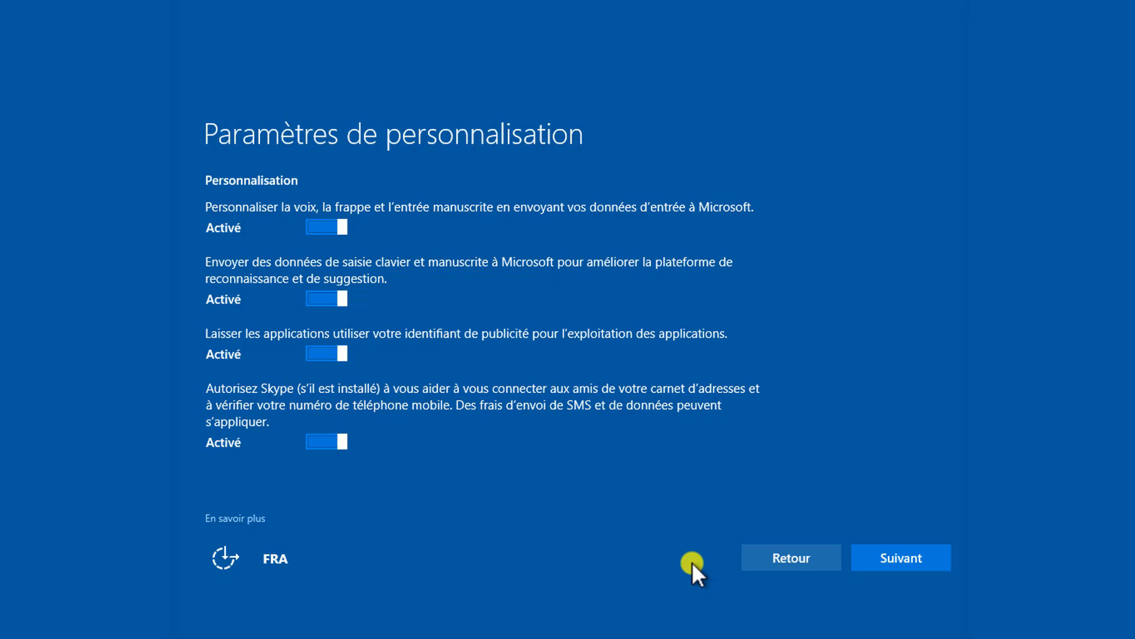
Turn off all four personalisation options and the location option, and continue to the connectivity settings.
click(345, 226)
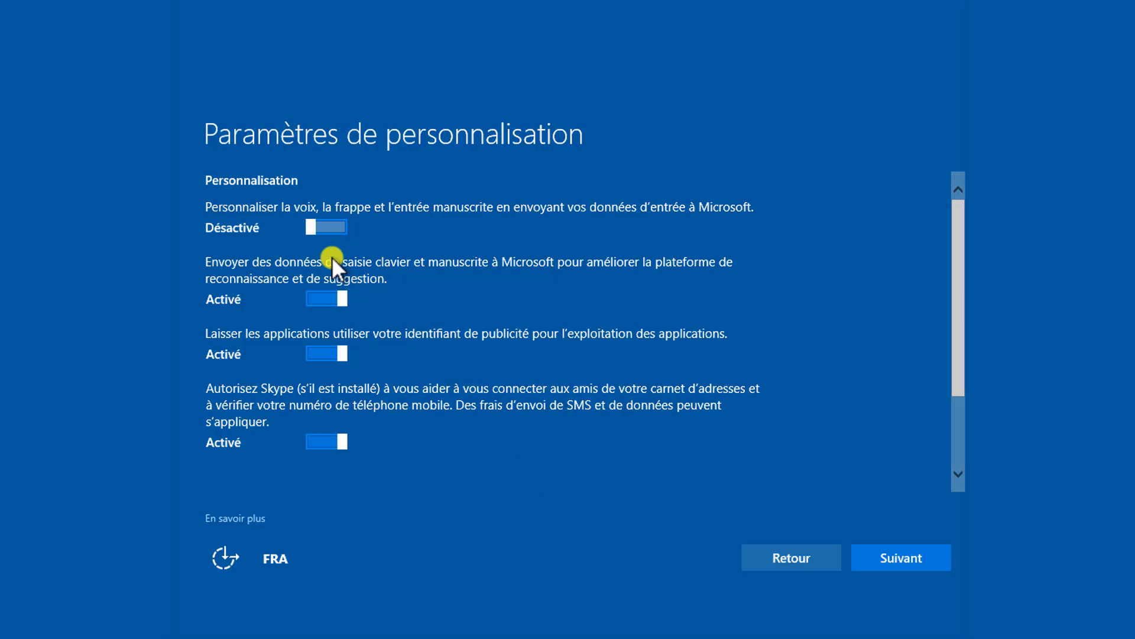
click(328, 292)
click(324, 347)
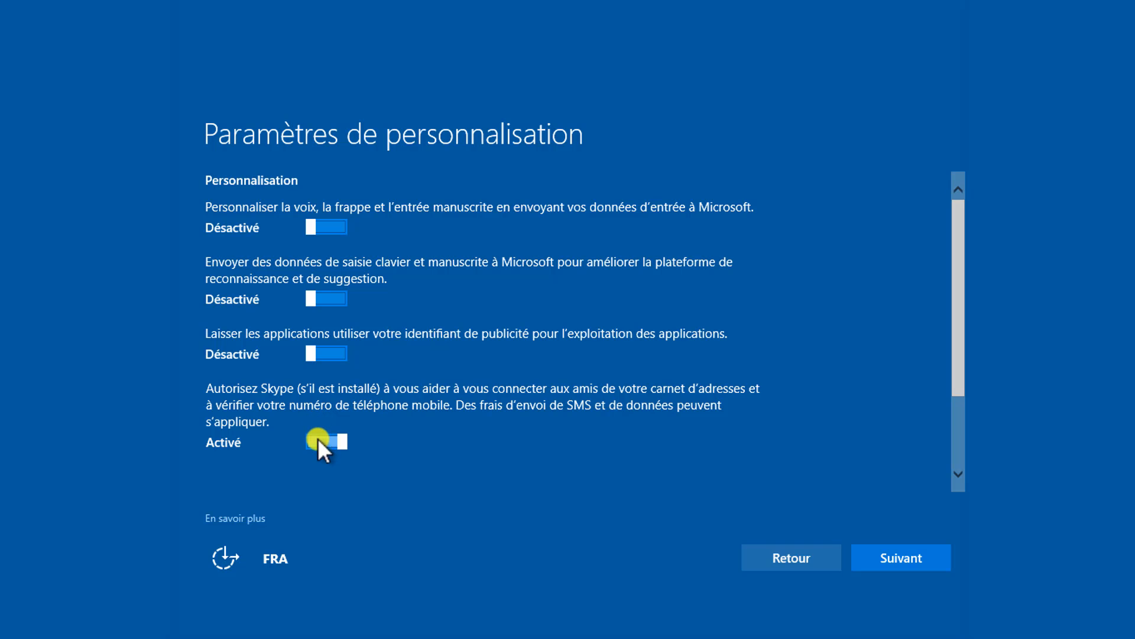
click(318, 442)
drag(960, 308, 885, 433)
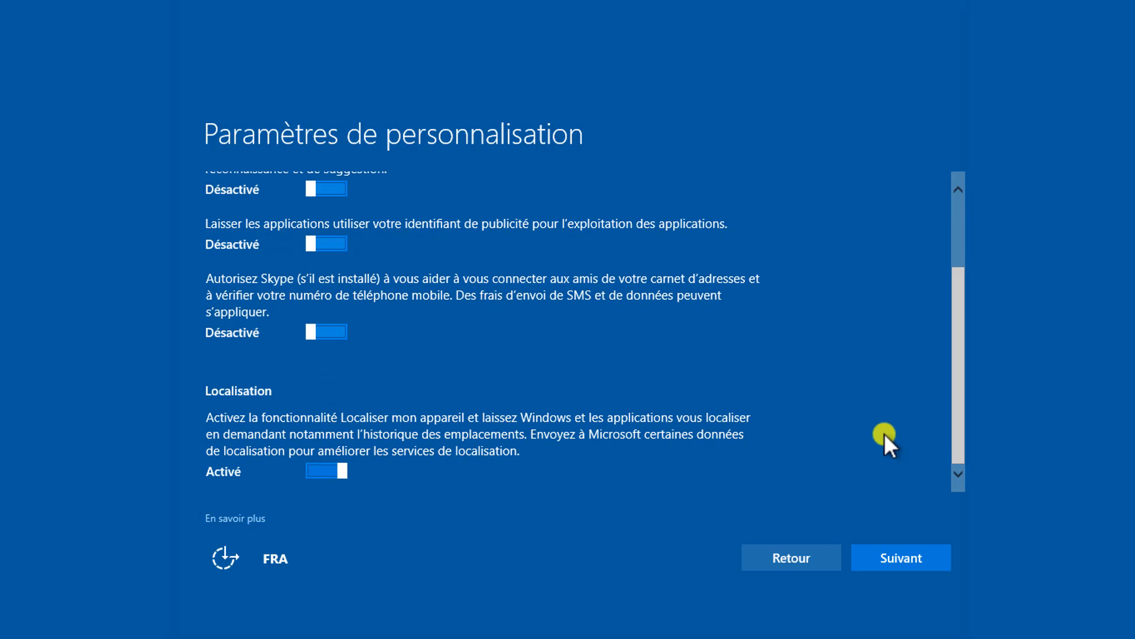
click(314, 466)
click(899, 556)
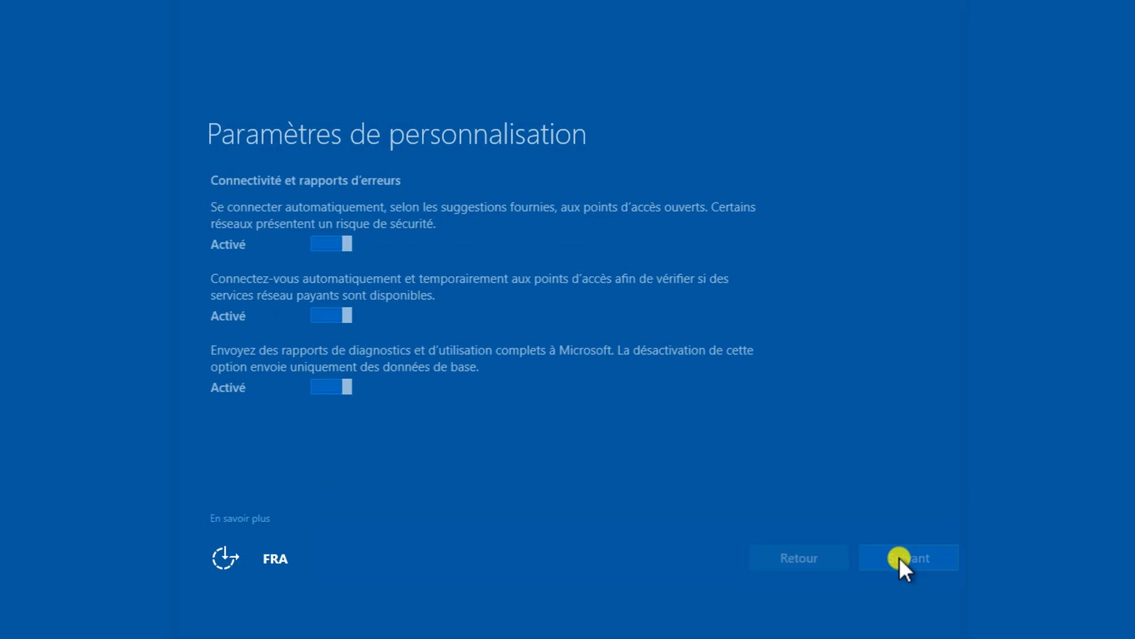
Turn off both automatic hotspot connection options and the full diagnostic reports, and continue to the browser settings.
click(336, 239)
click(336, 313)
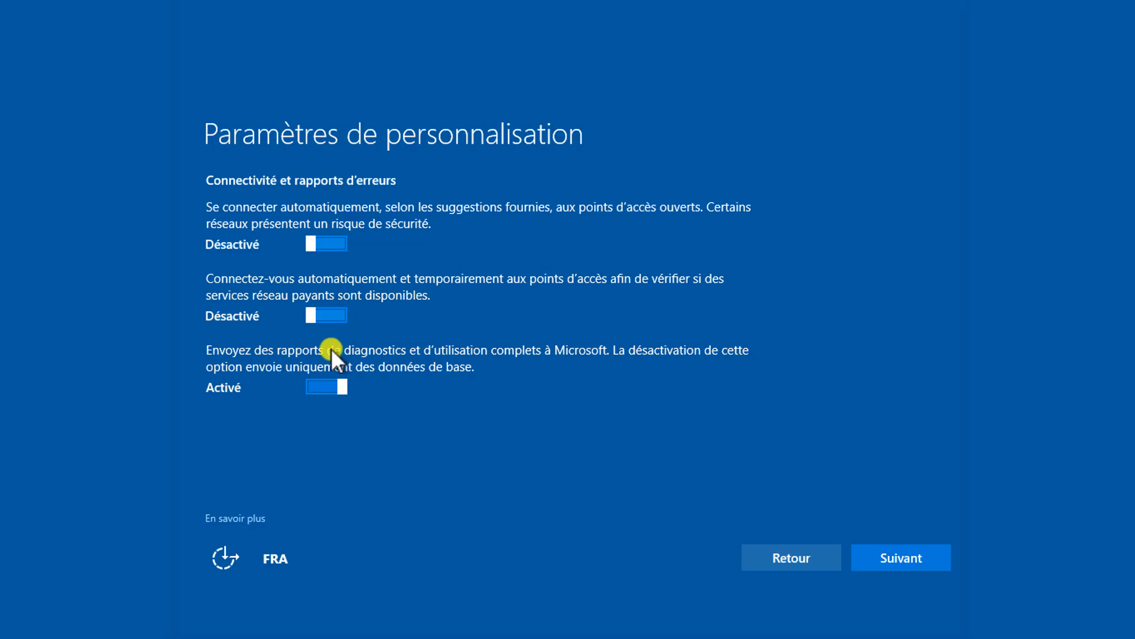
click(329, 384)
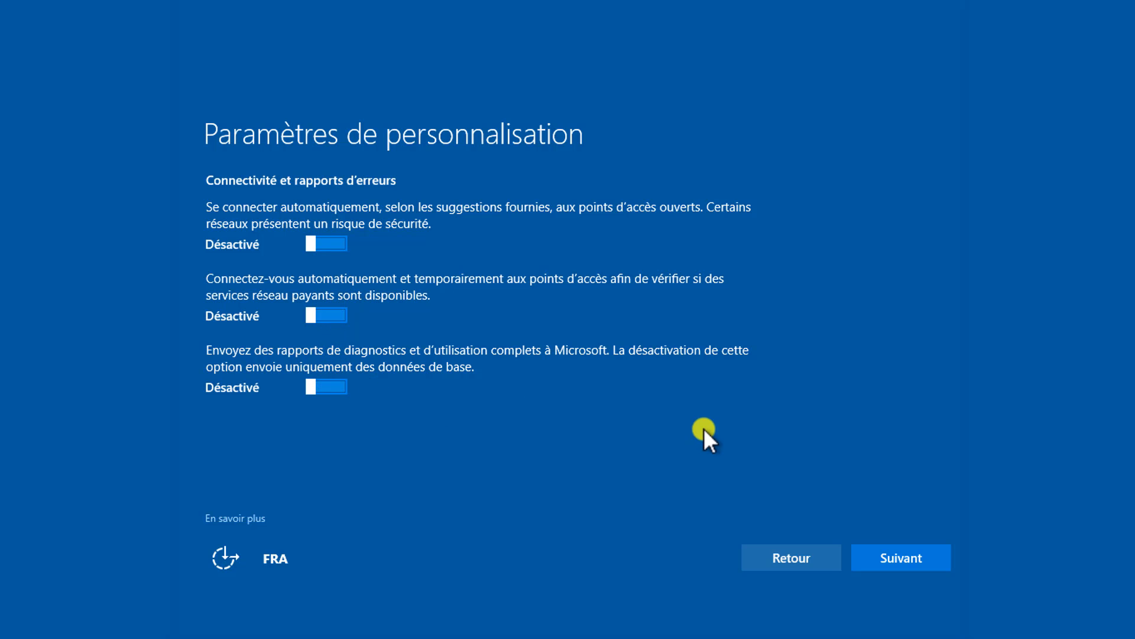
click(922, 564)
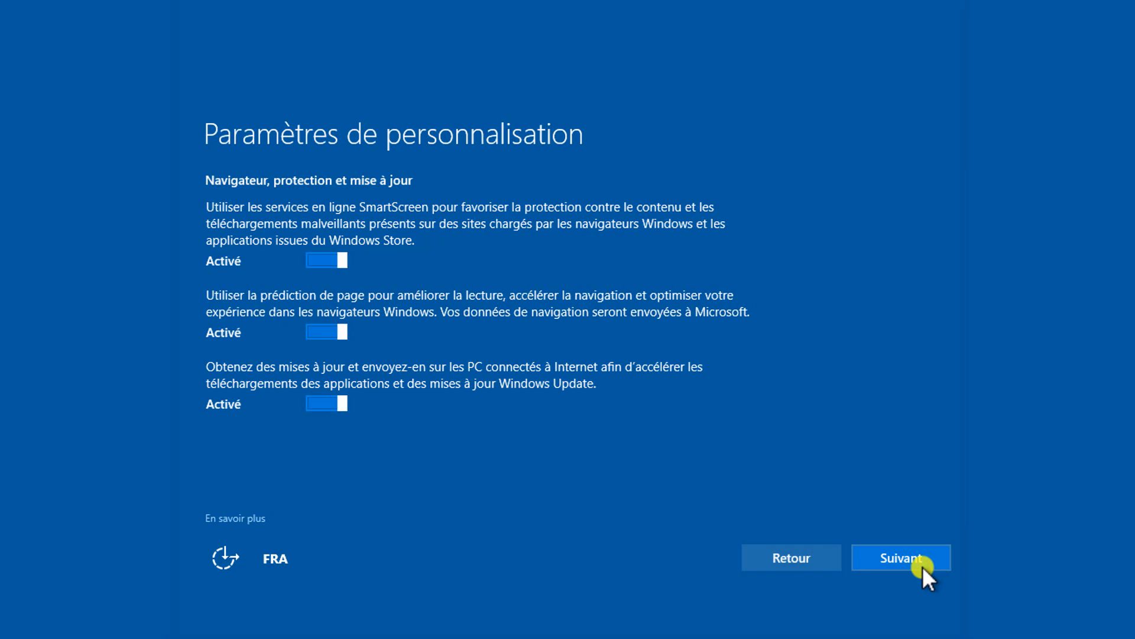
Turn off SmartScreen, page prediction and update sharing with other PCs, and continue the setup.
click(336, 260)
click(331, 327)
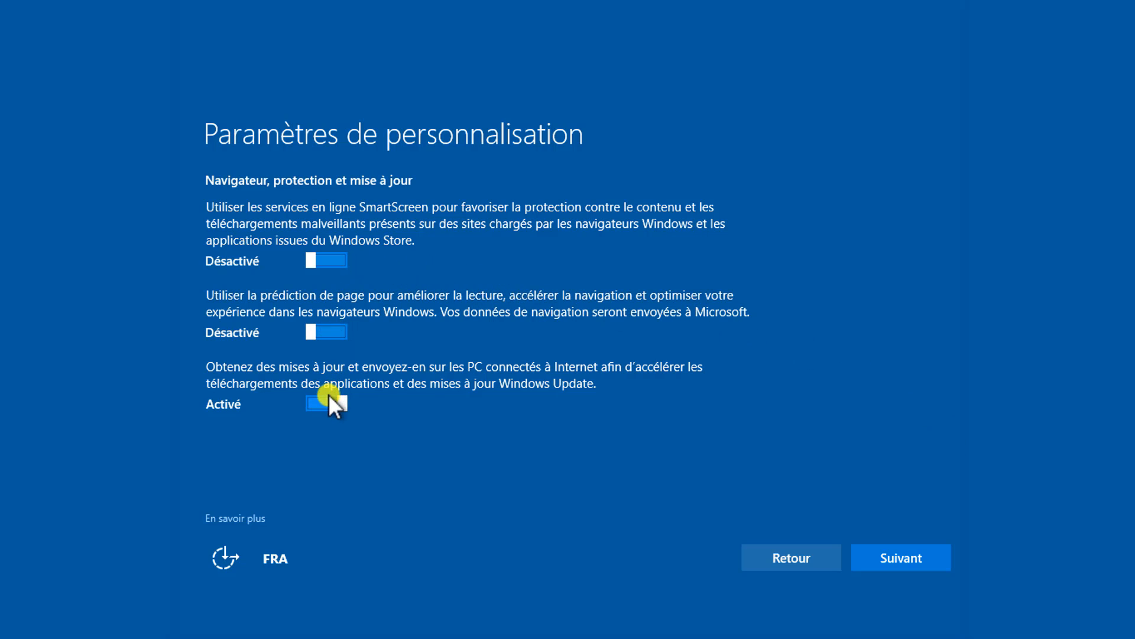
click(329, 398)
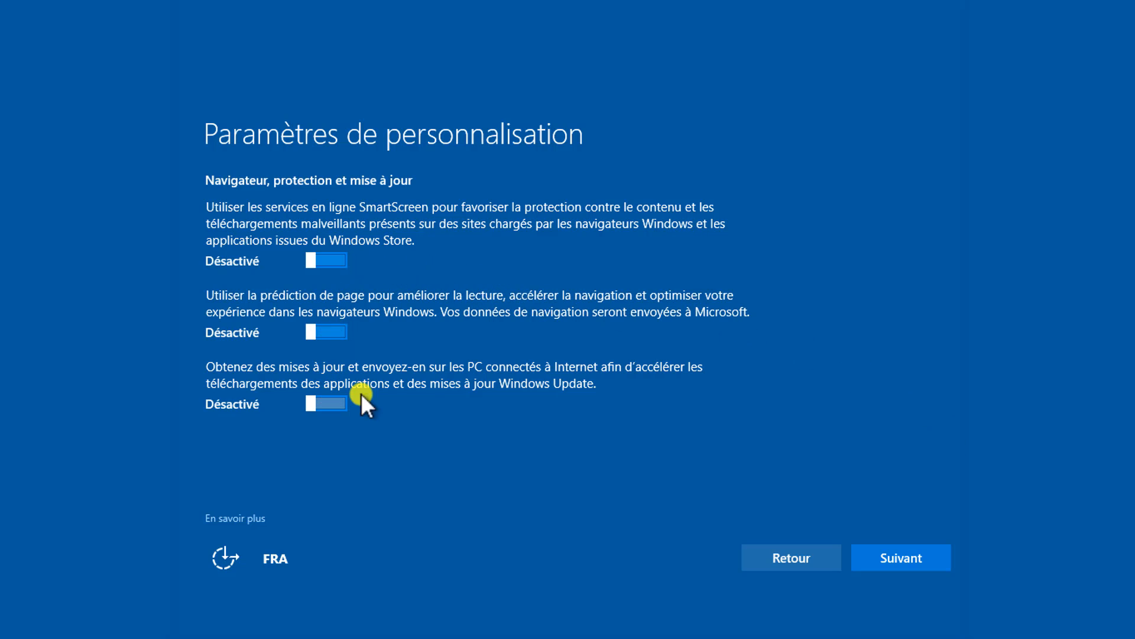
click(892, 557)
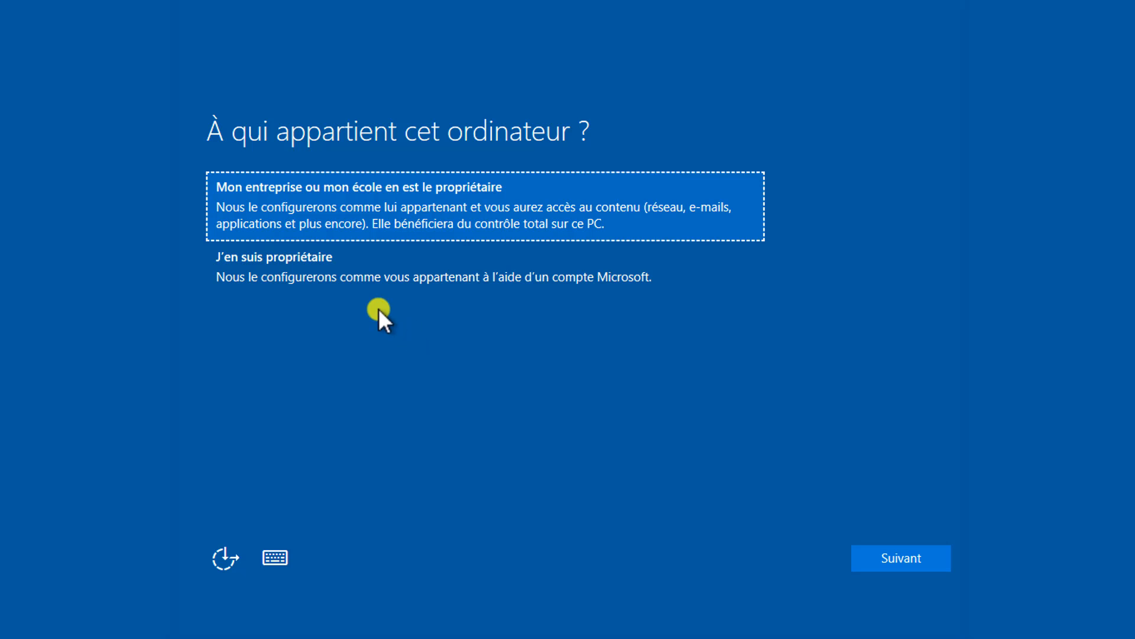
Declare the computer as personally owned and skip signing in with a Microsoft account.
click(357, 279)
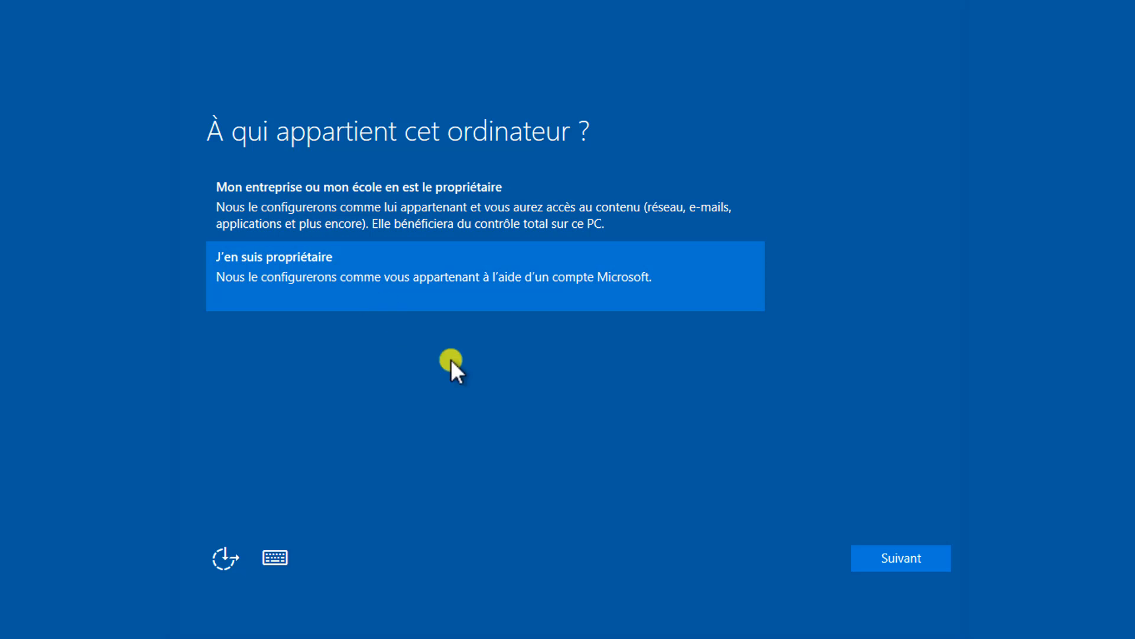
click(893, 552)
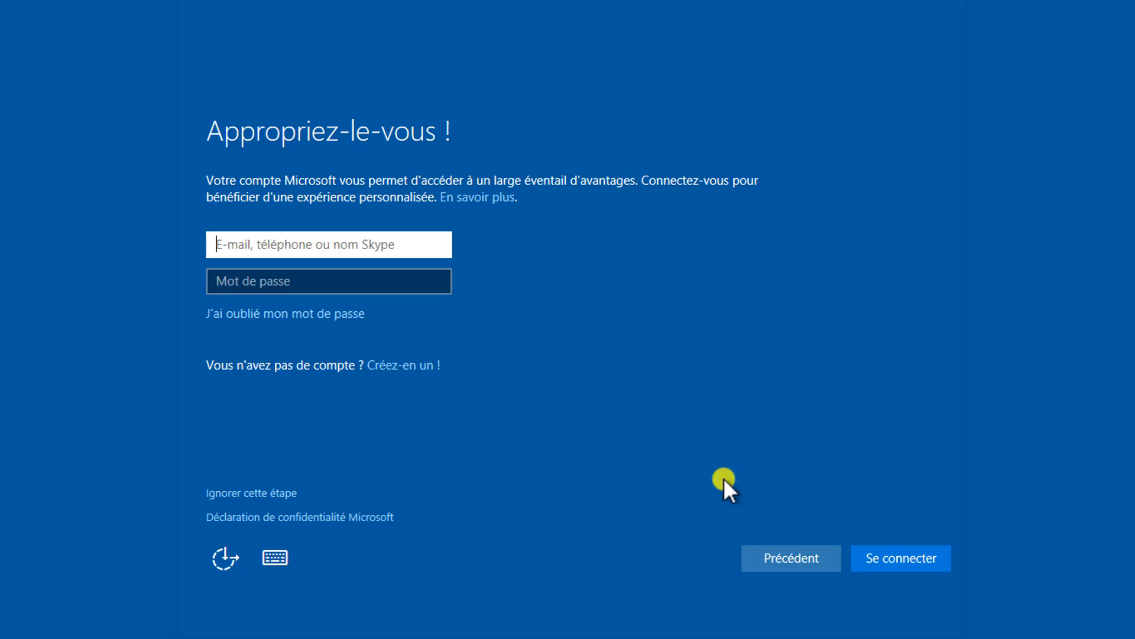
click(283, 494)
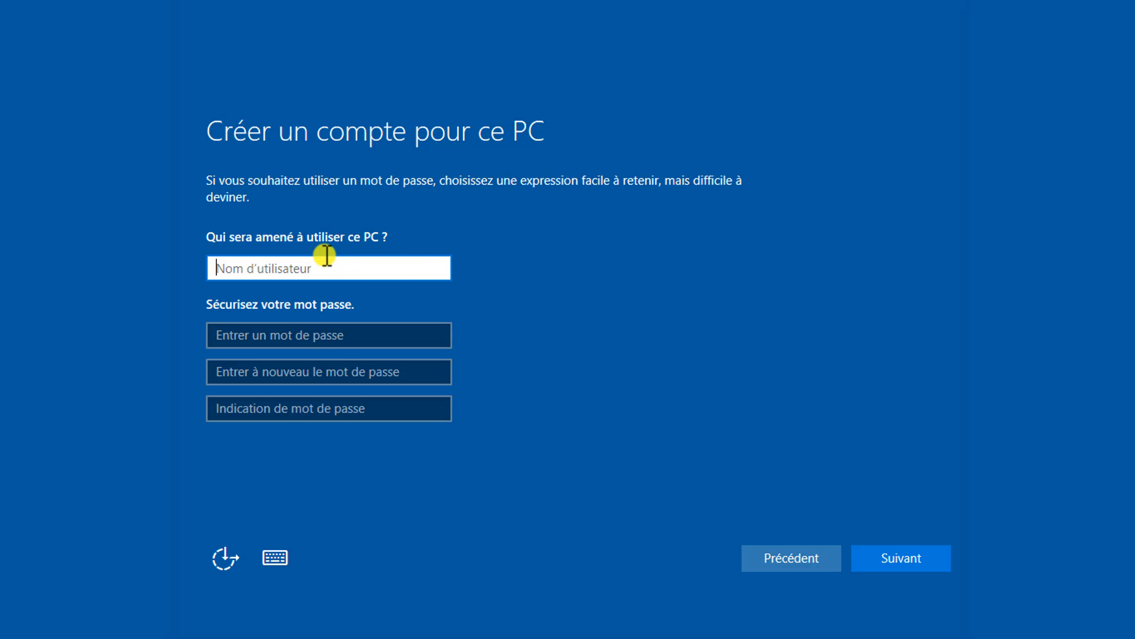
Create a local account with the username PEI and no password, and decline Cortana for now.
text(PEI)
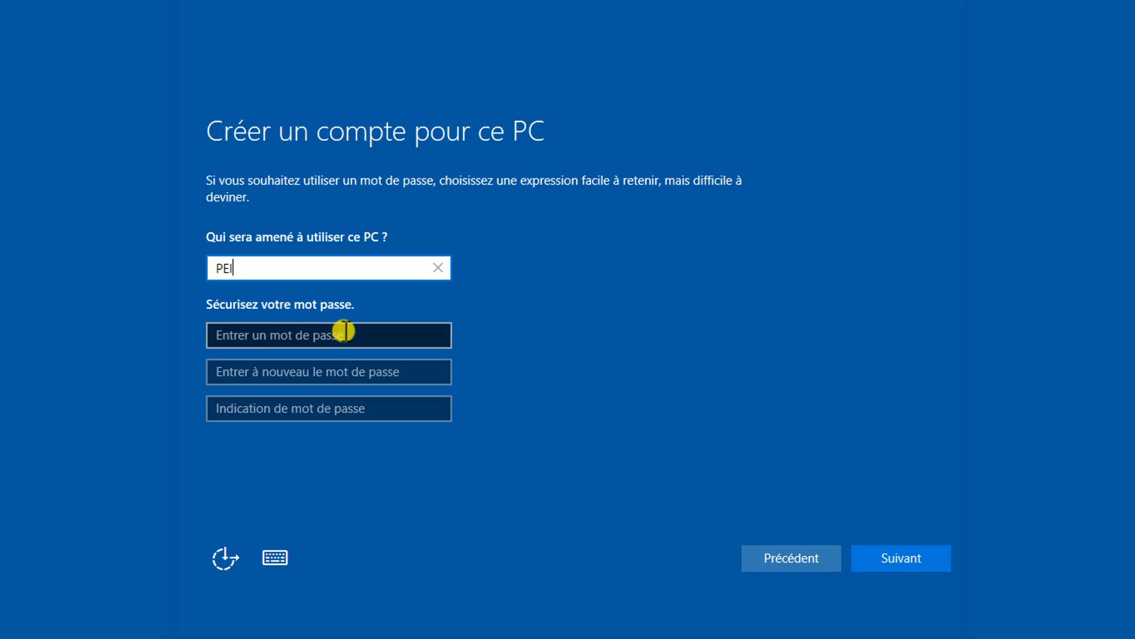
click(889, 555)
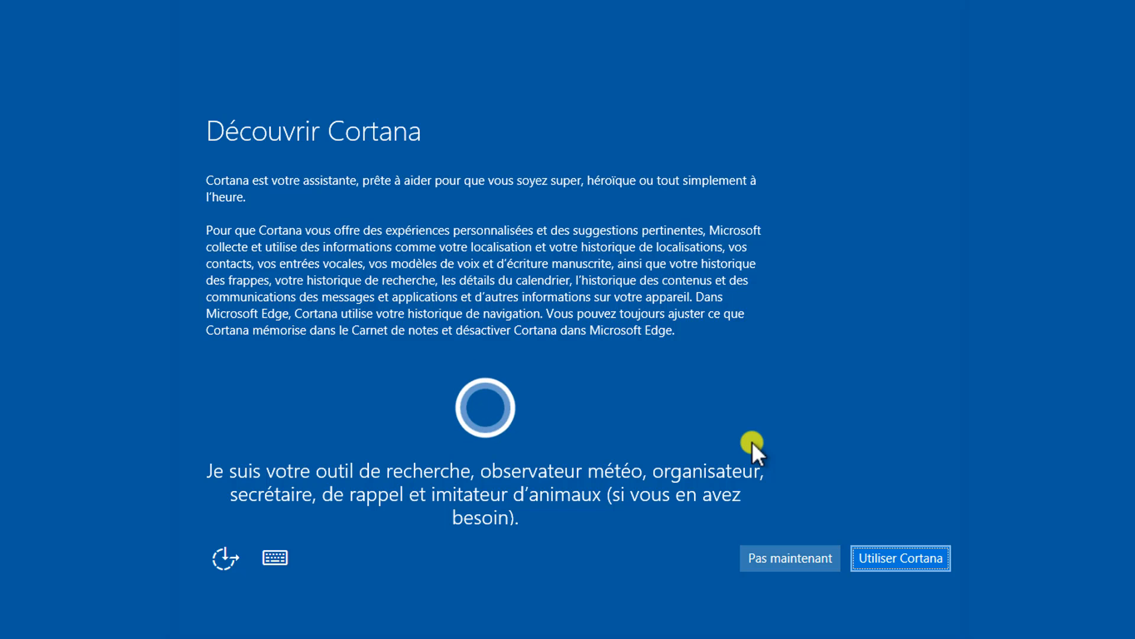
click(778, 554)
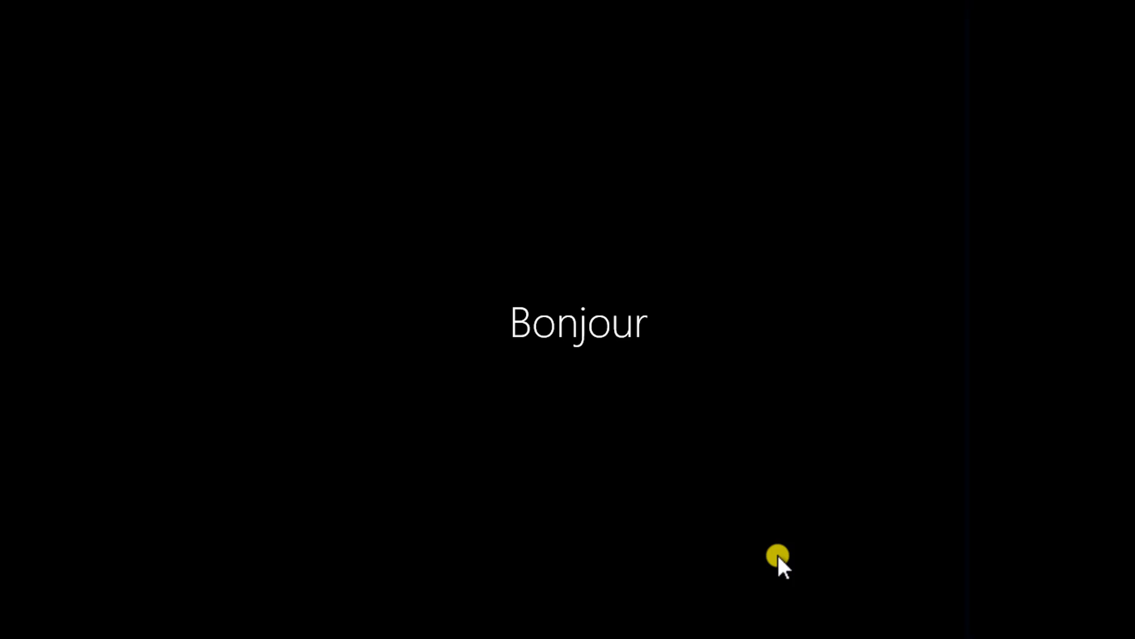